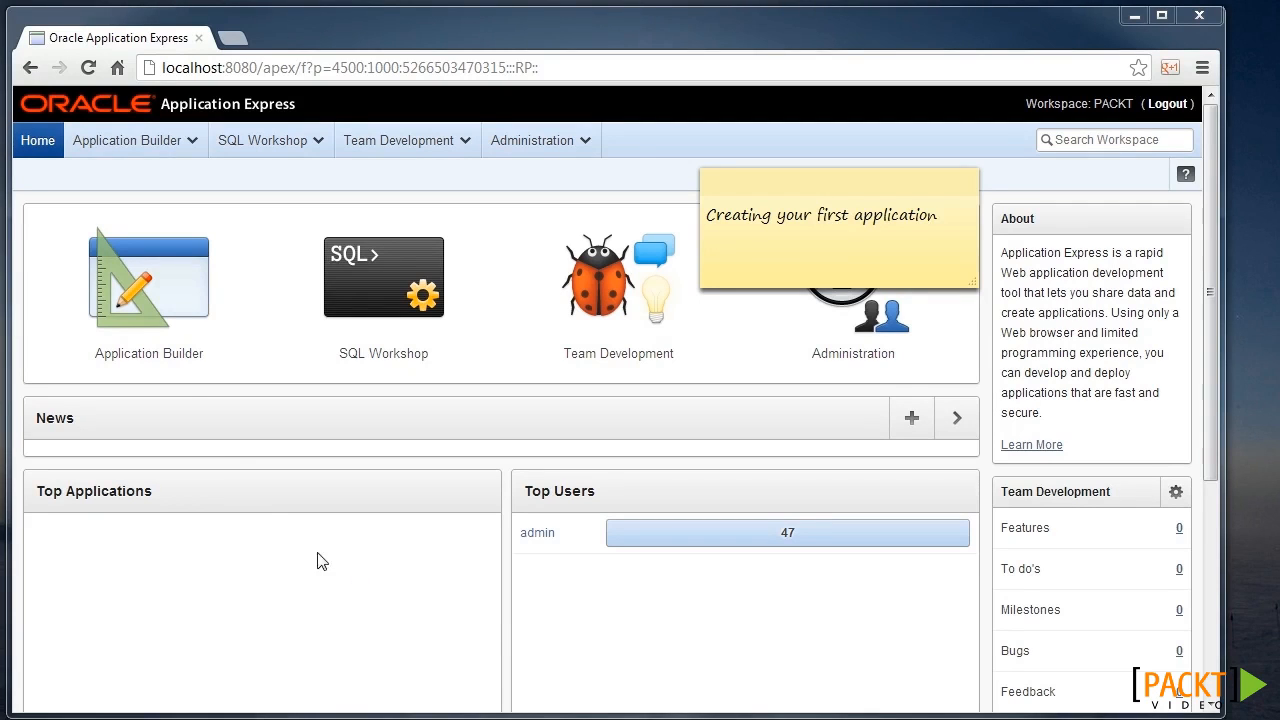
Step: Start the Create Application wizard from the workspace applications list, keeping the Database method
click(186, 366)
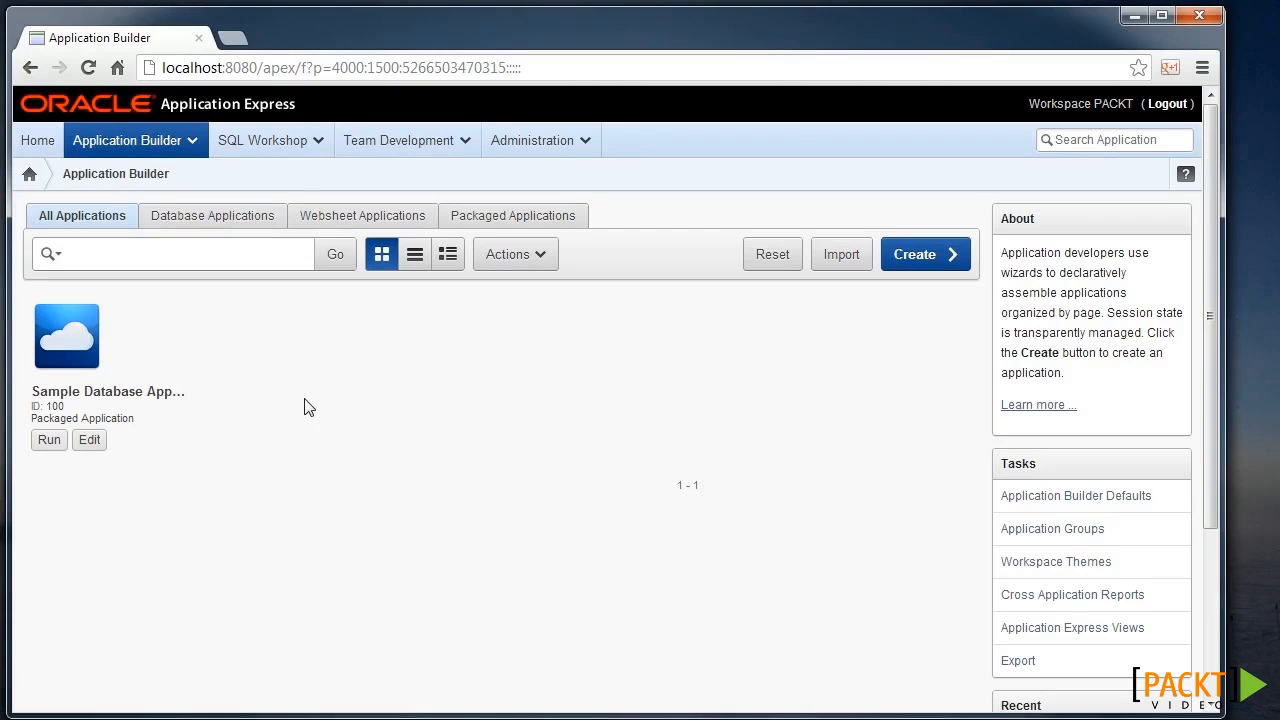
click(929, 258)
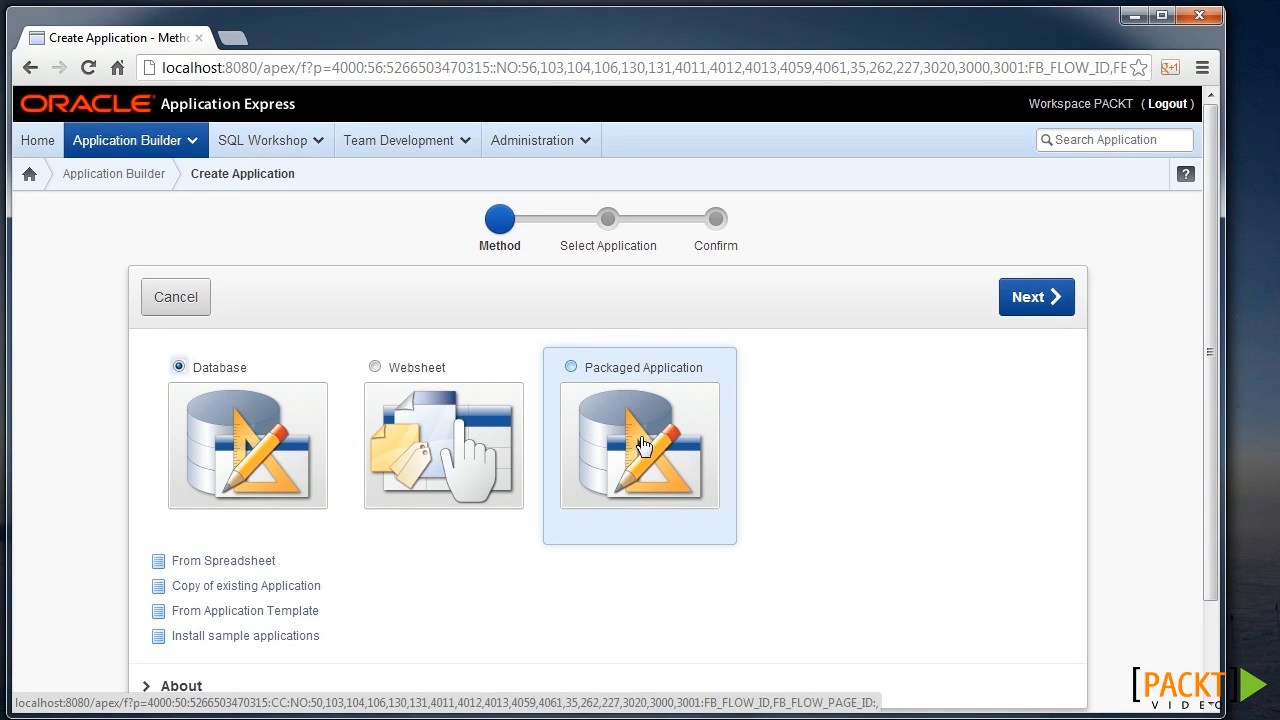
Step: Name application 103 'packt' on the PACKT schema and continue to the Pages step
click(215, 430)
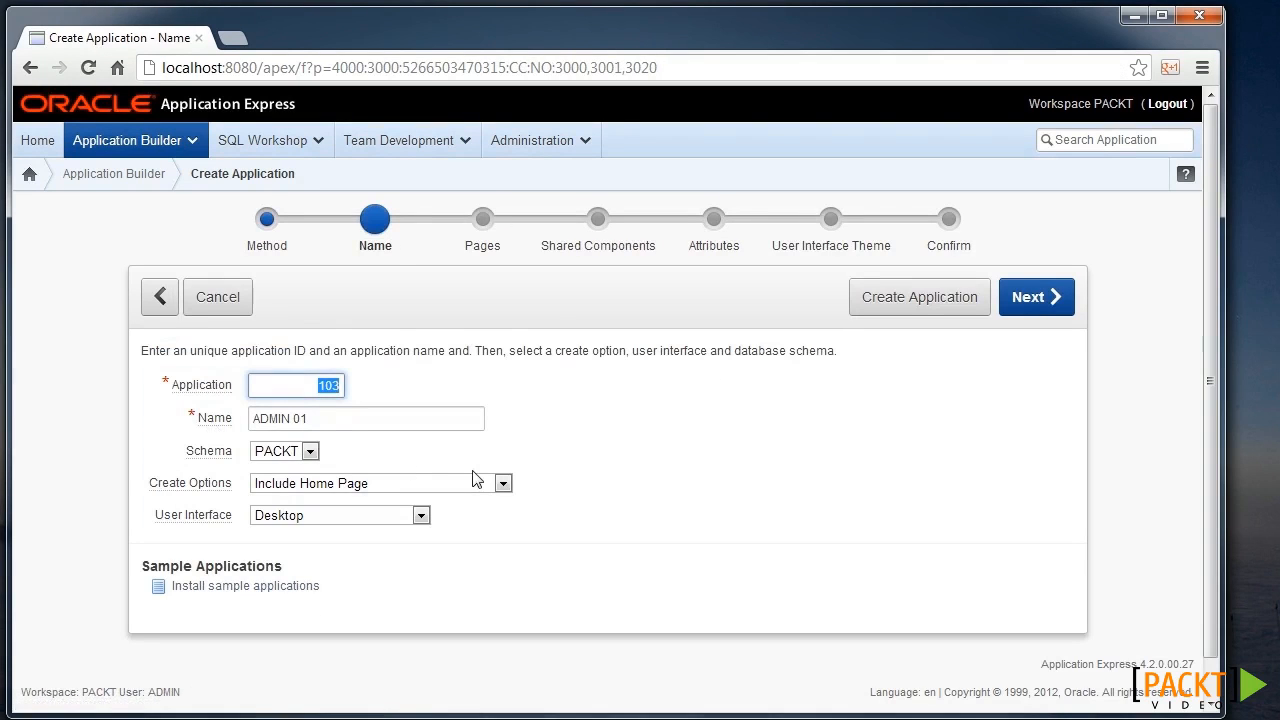
key(Tab)
text(a)
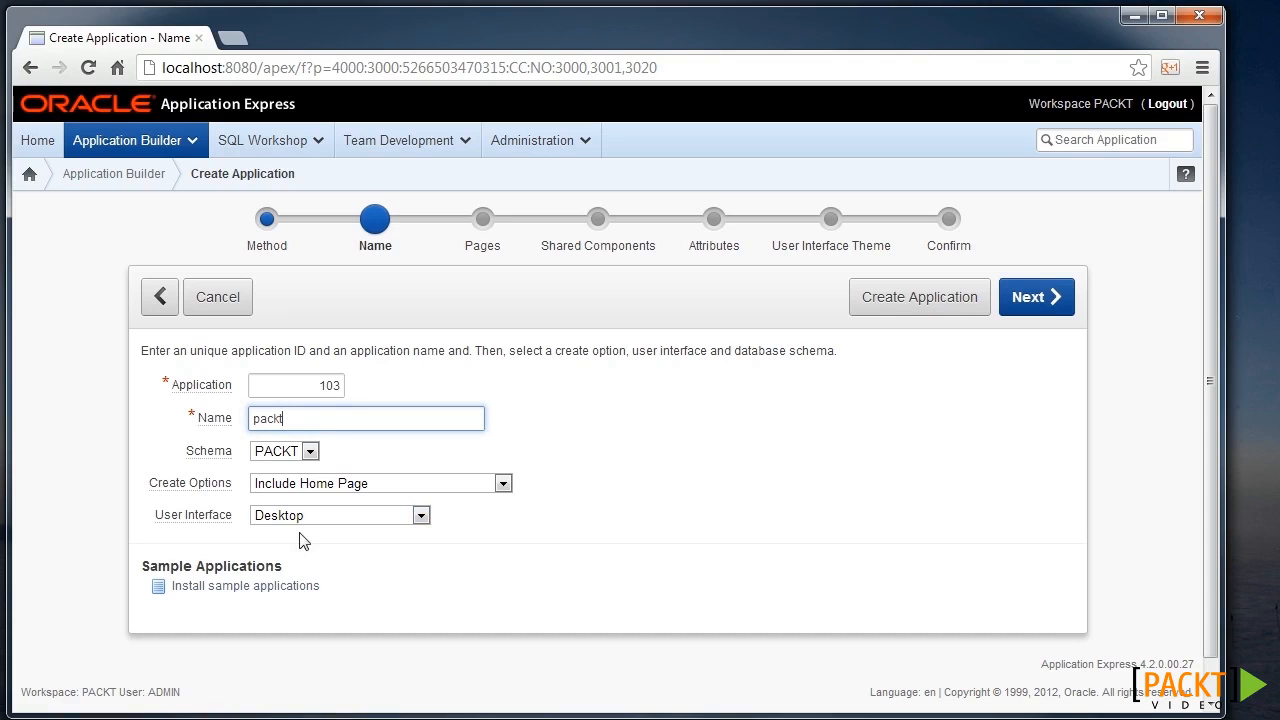
click(1045, 304)
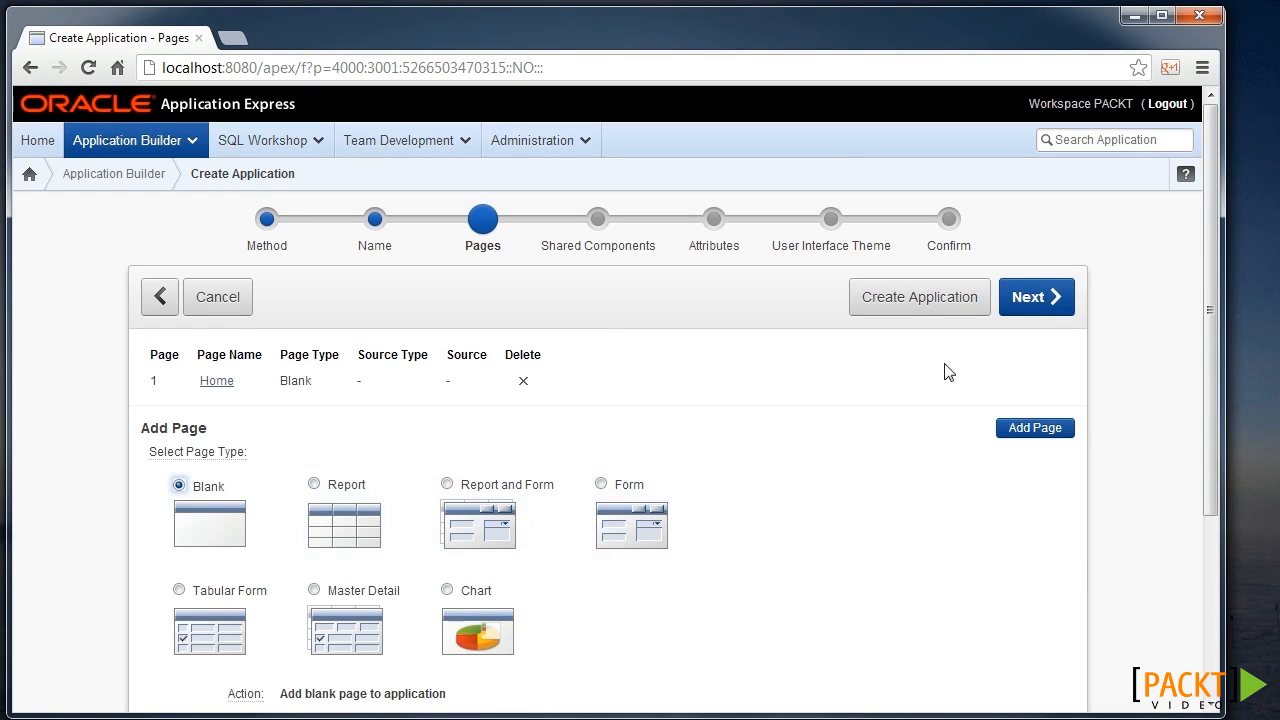
Step: Keep the single Home page, no shared-component copying, and default attributes (APEX authentication, English)
click(1050, 292)
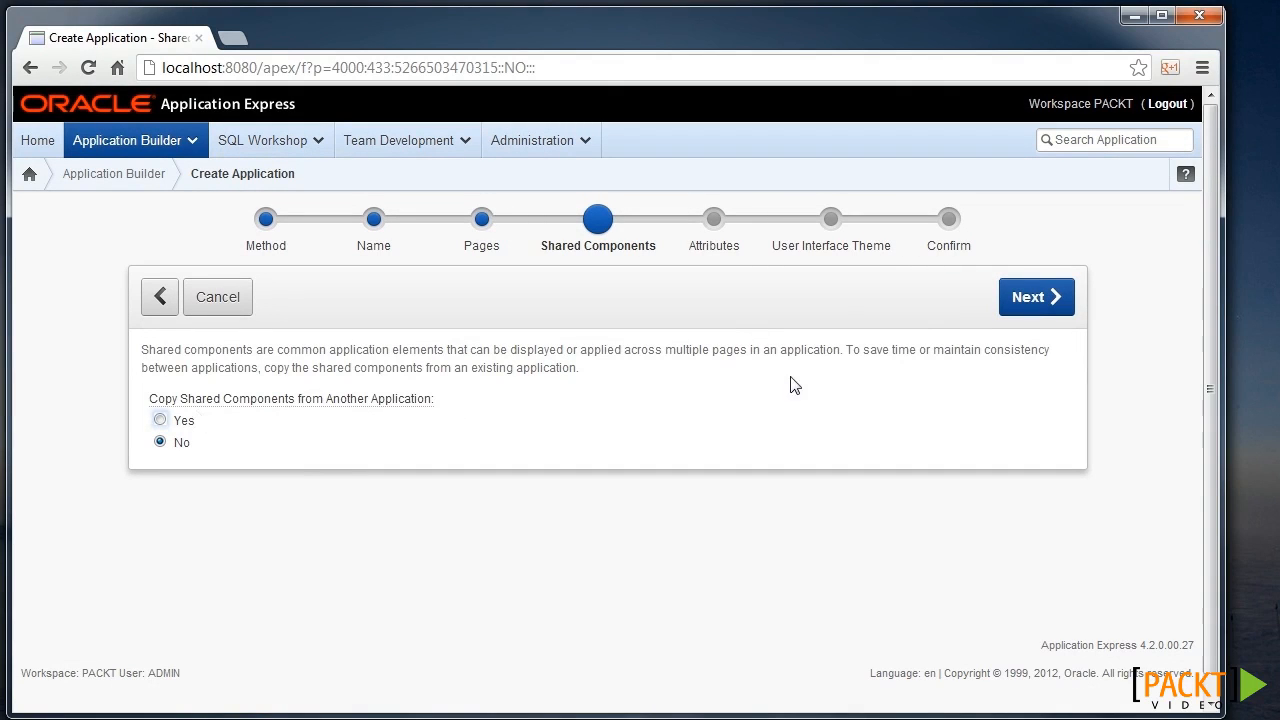
click(1046, 315)
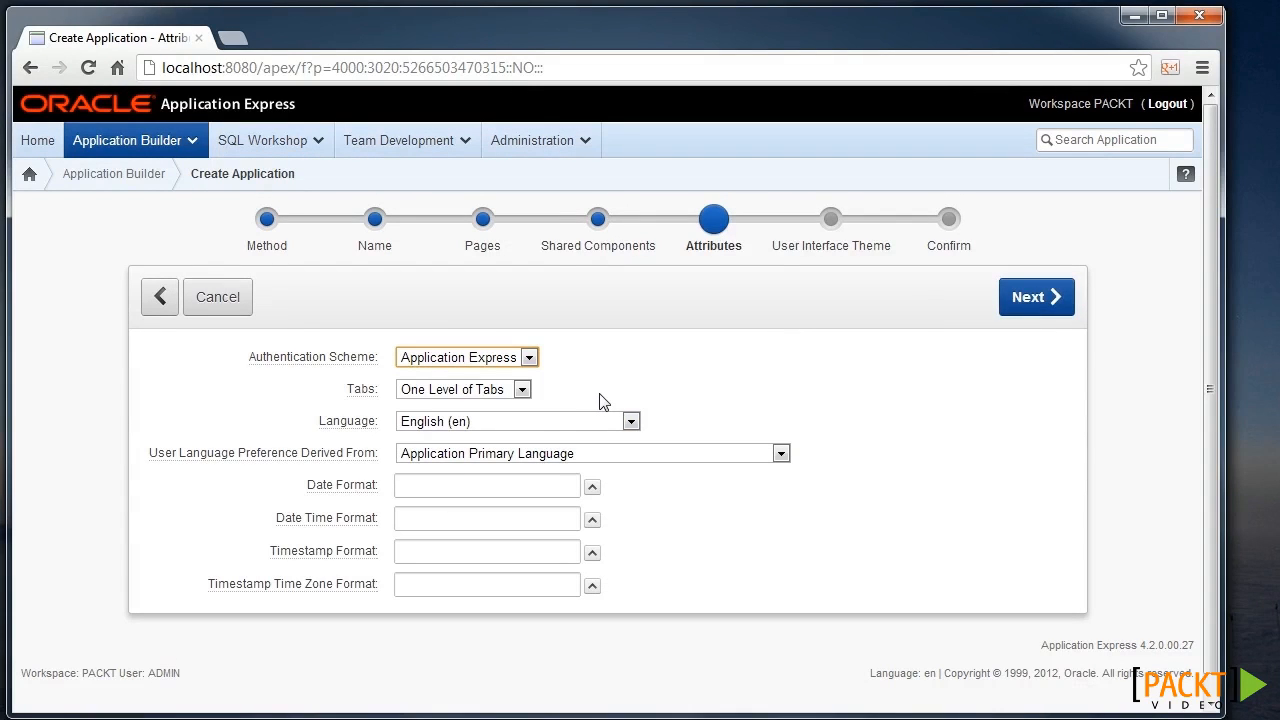
click(1046, 312)
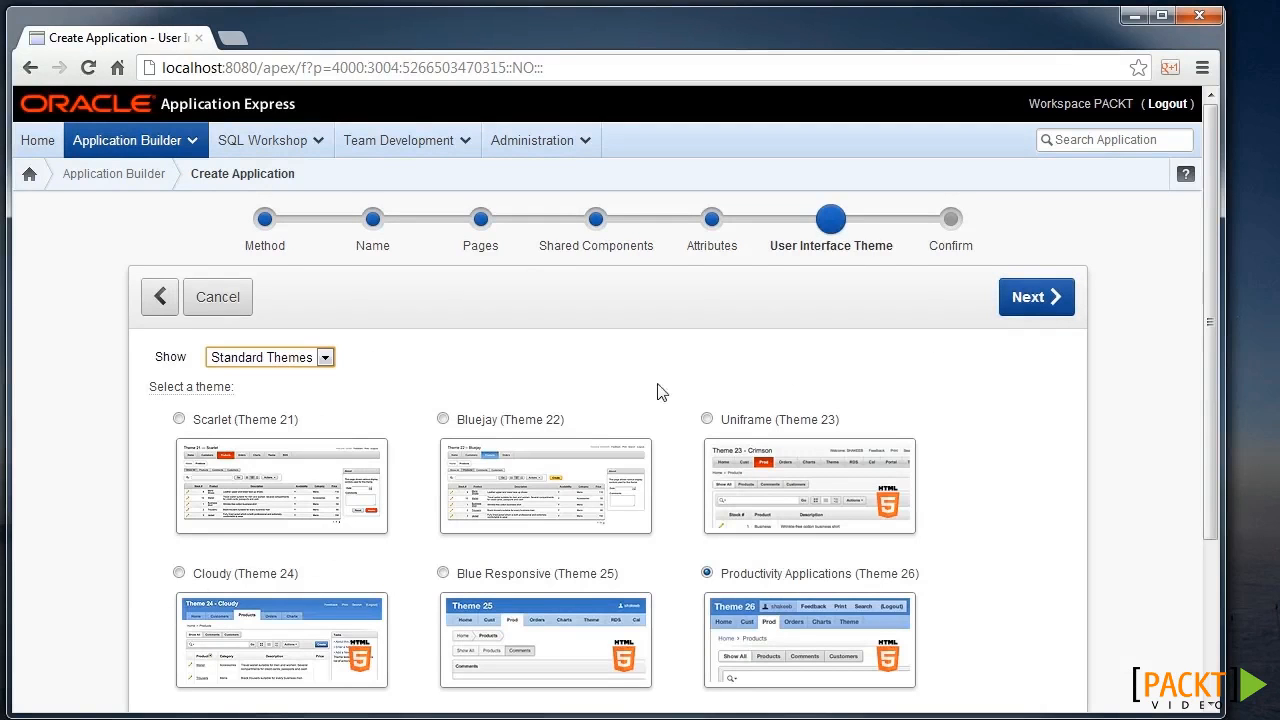
scroll(537, 369, down, 1)
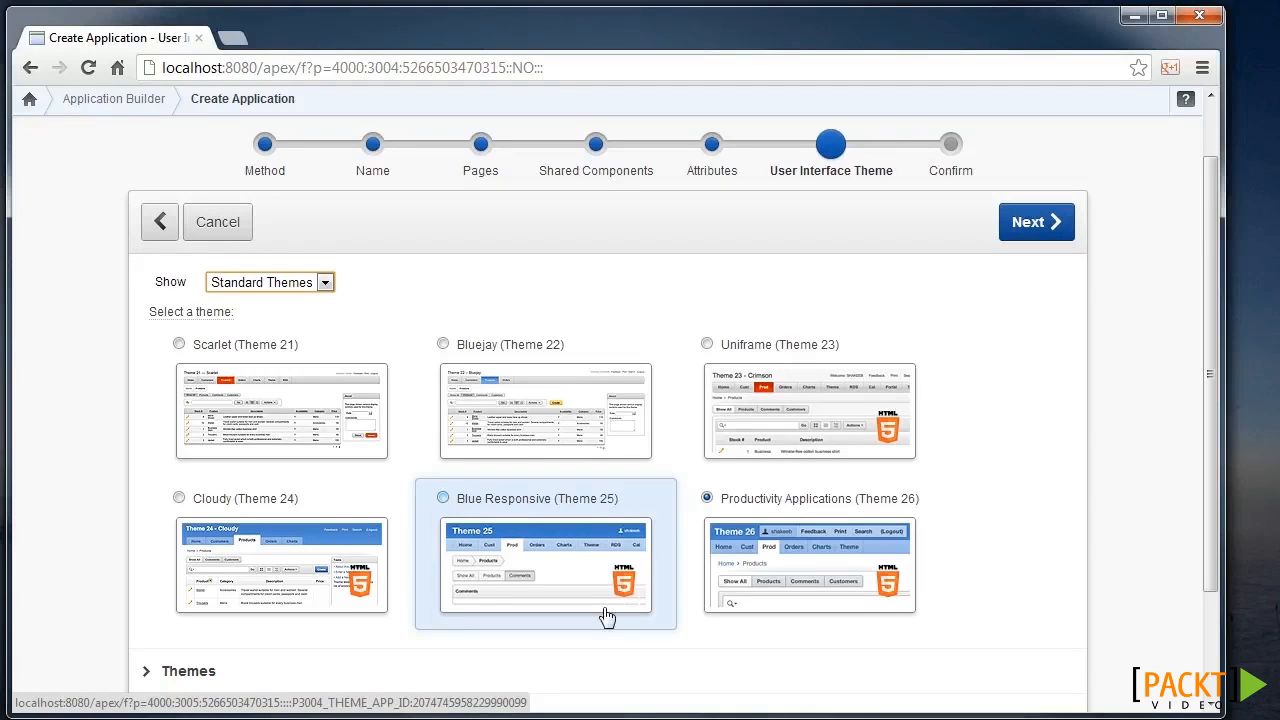
Step: Choose the Blue Responsive (Theme 25) standard theme and continue to the confirmation summary
click(300, 287)
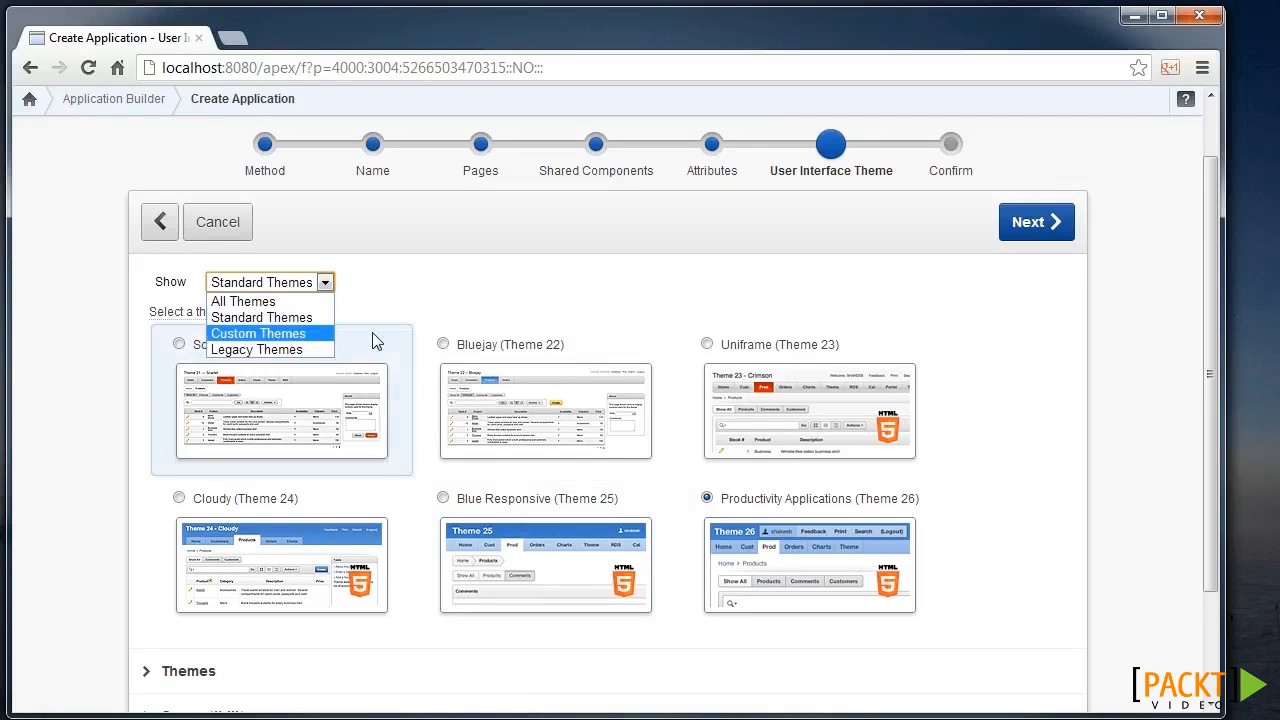
click(473, 294)
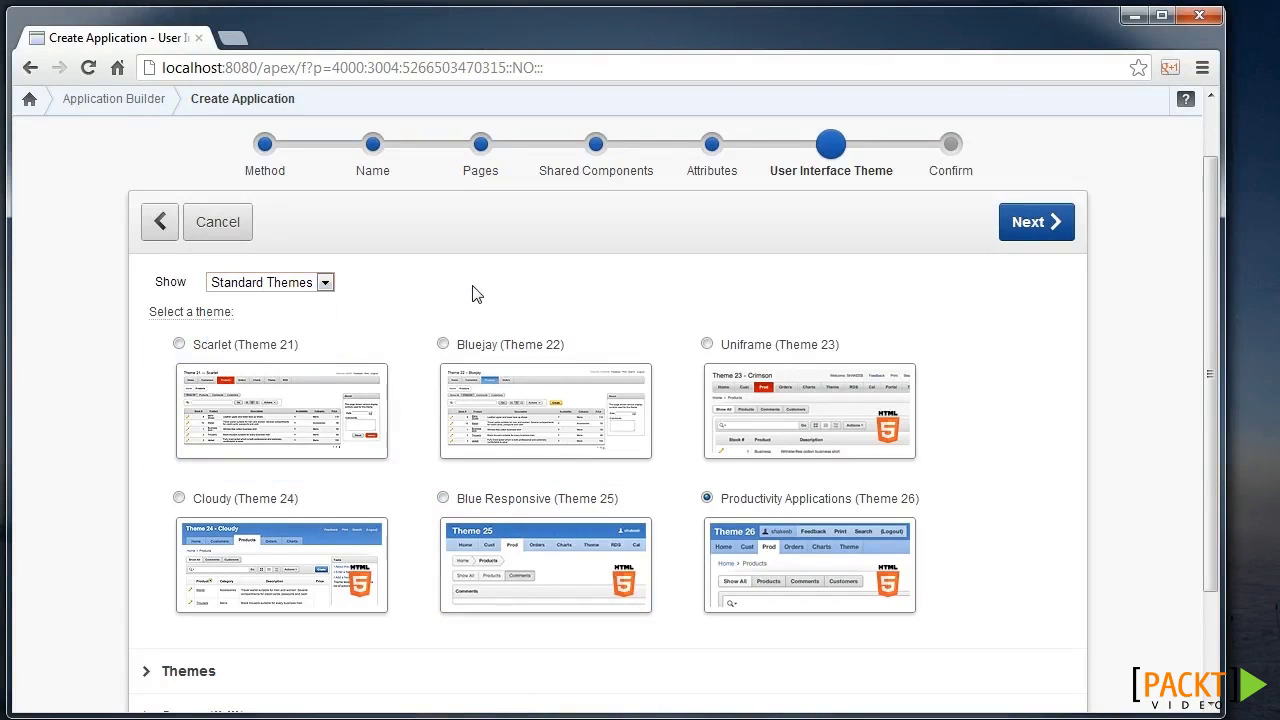
click(443, 497)
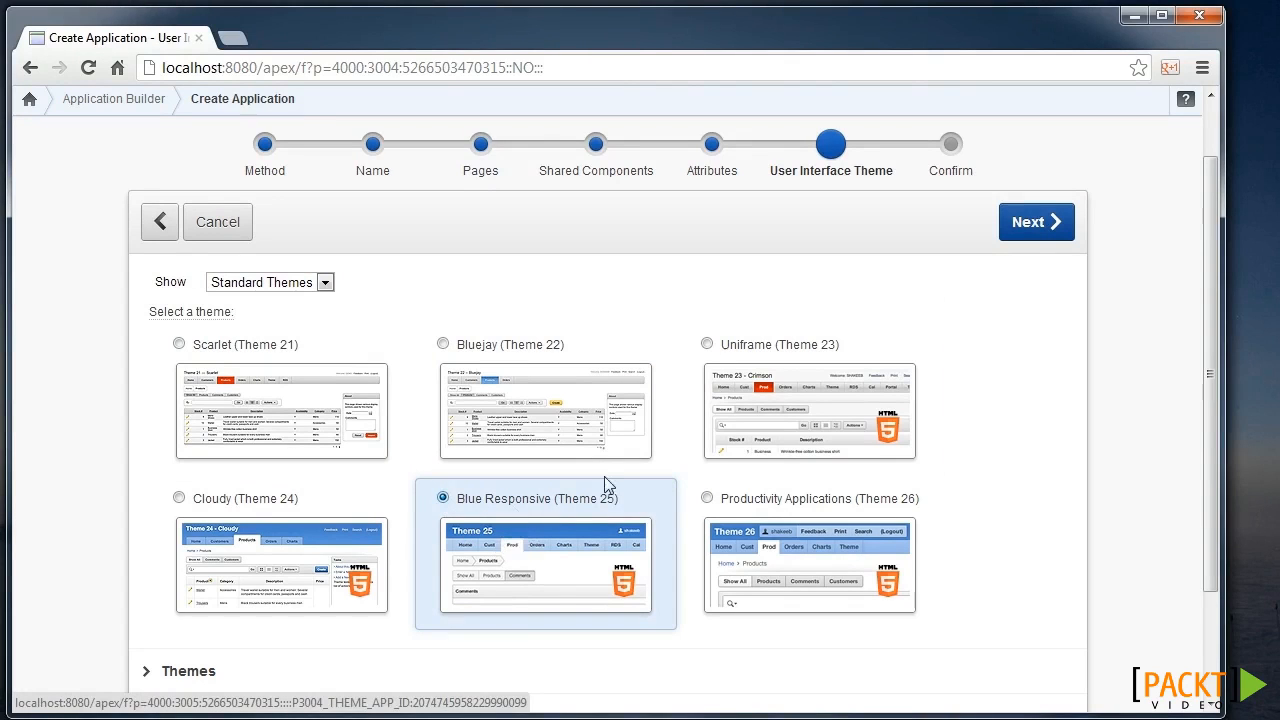
click(1035, 226)
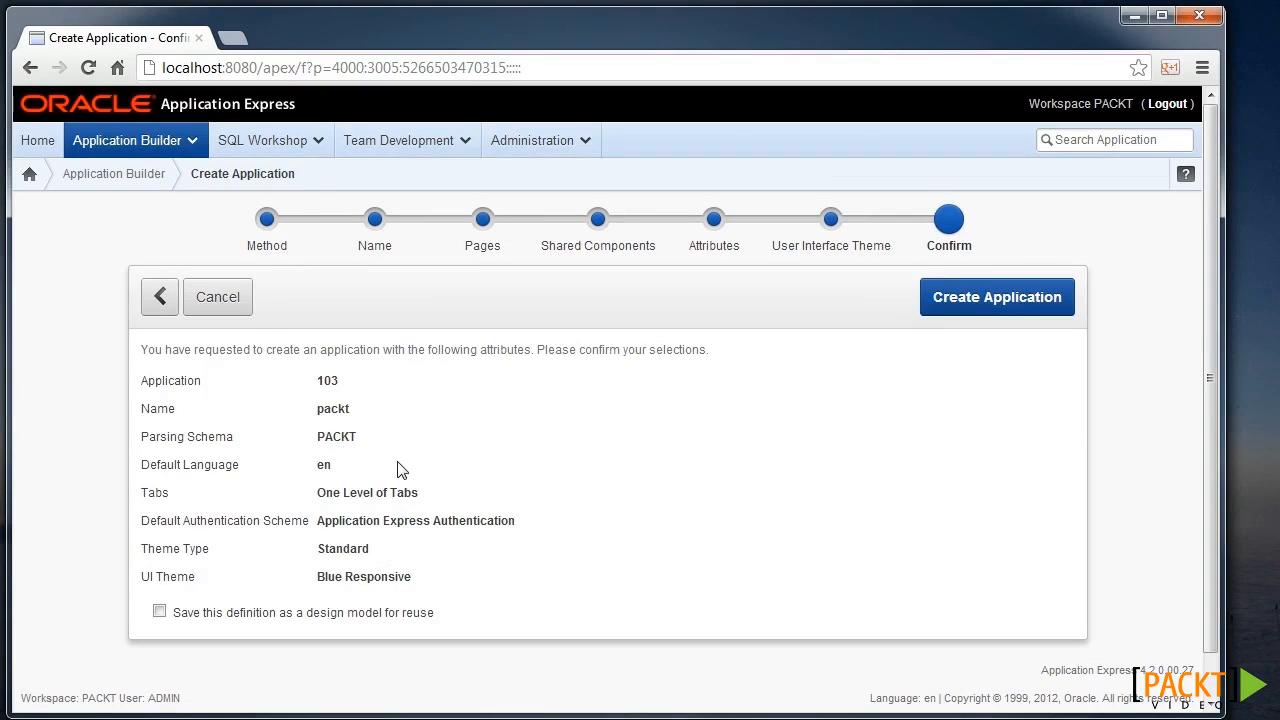
Step: Confirm creation of the 'packt' application with its Home and Login pages
click(978, 312)
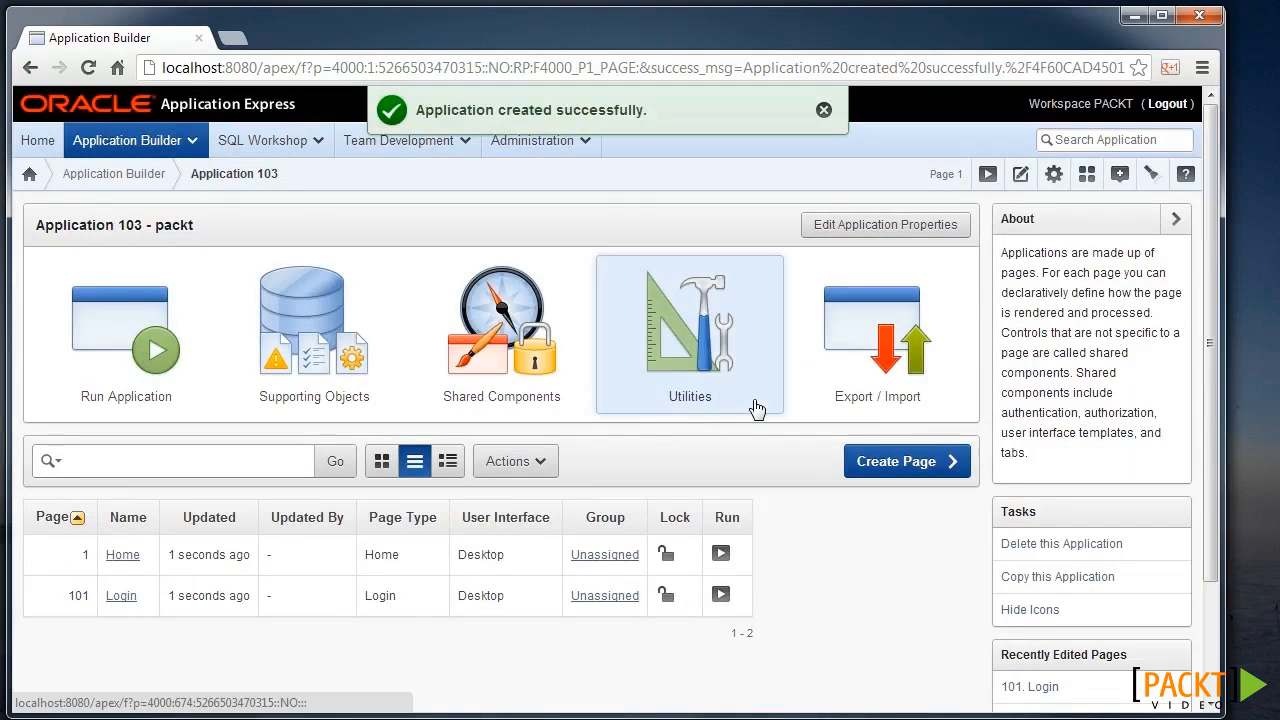
click(122, 606)
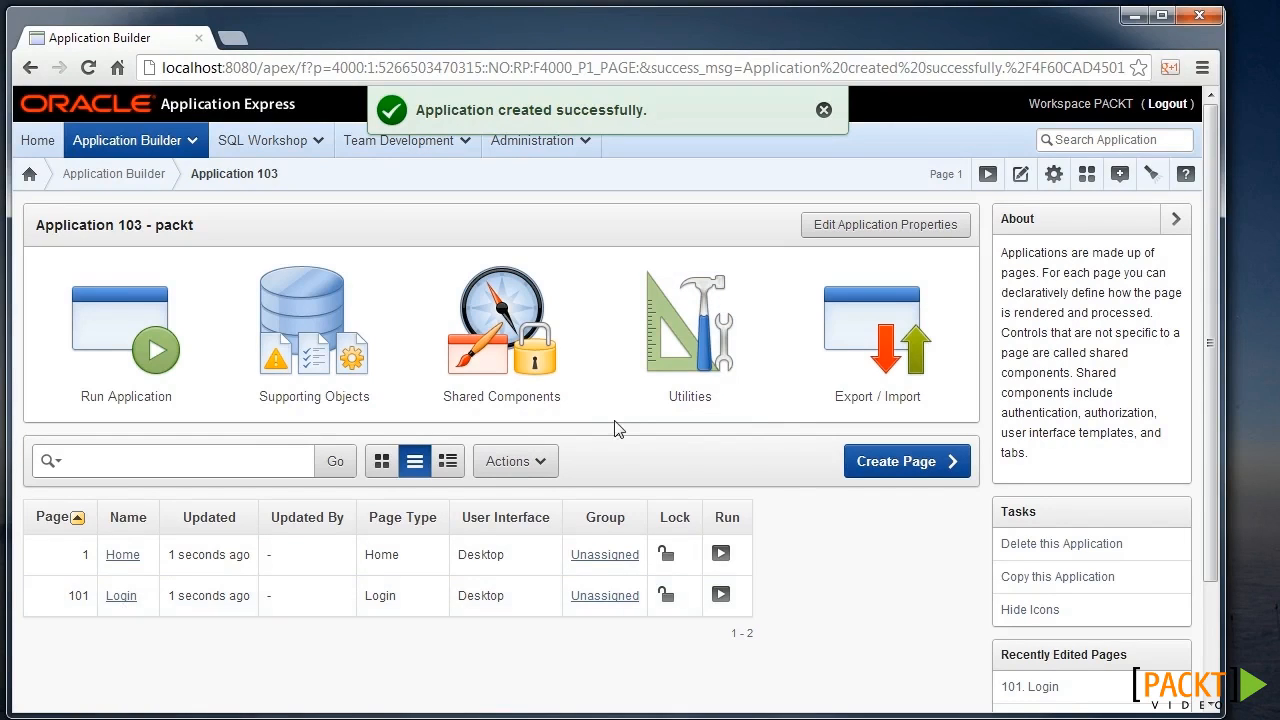
Step: Run the 'packt' application and log in as admin to reach its Home page
click(113, 348)
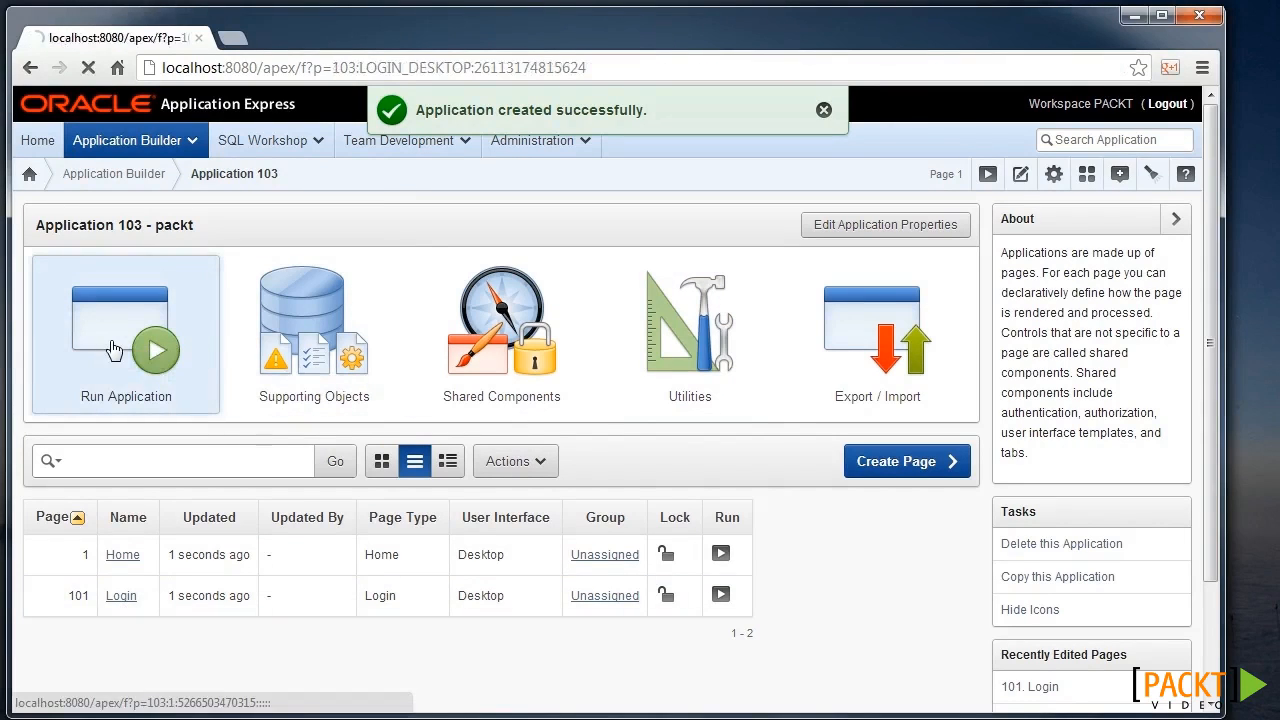
key(Tab)
text(o)
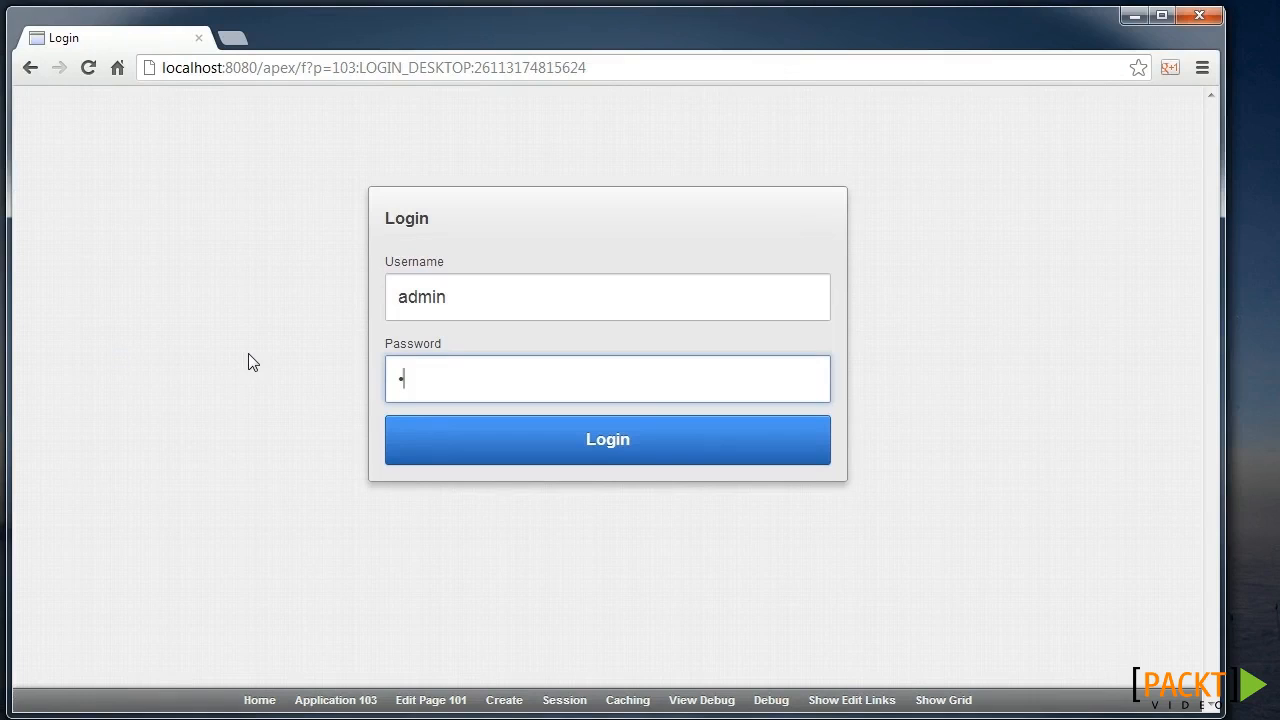
text(racle)
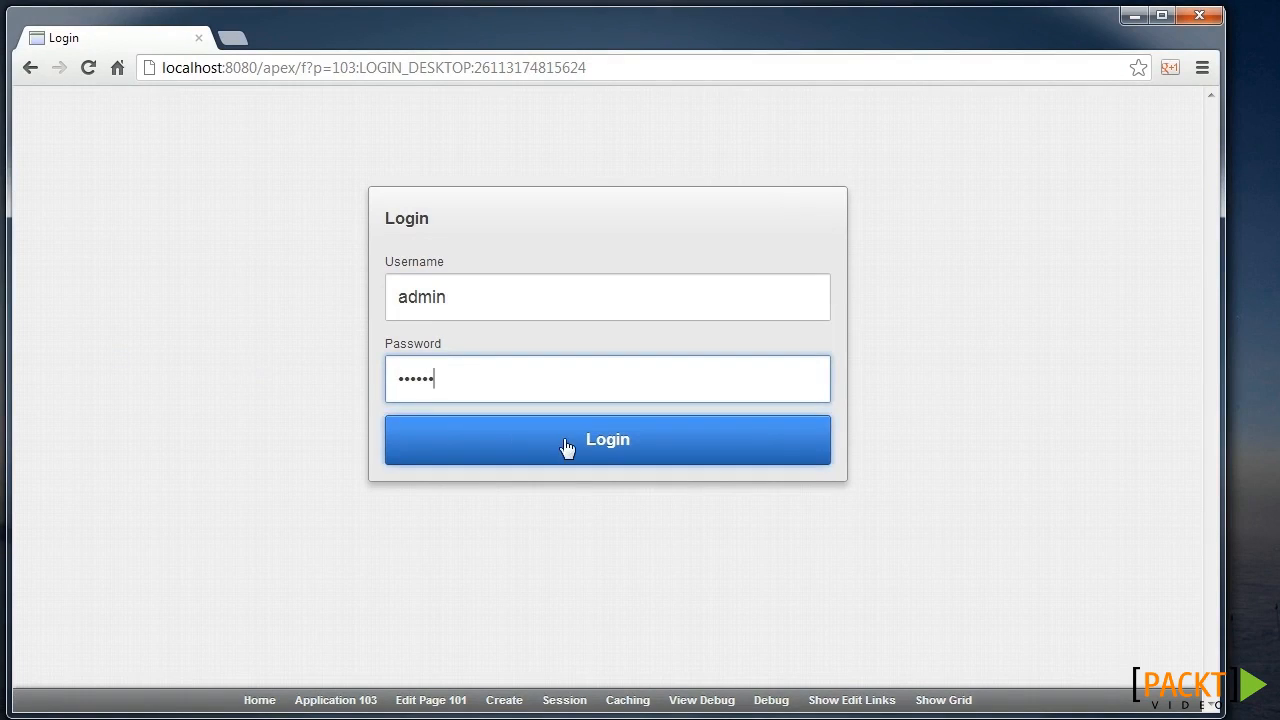
click(565, 447)
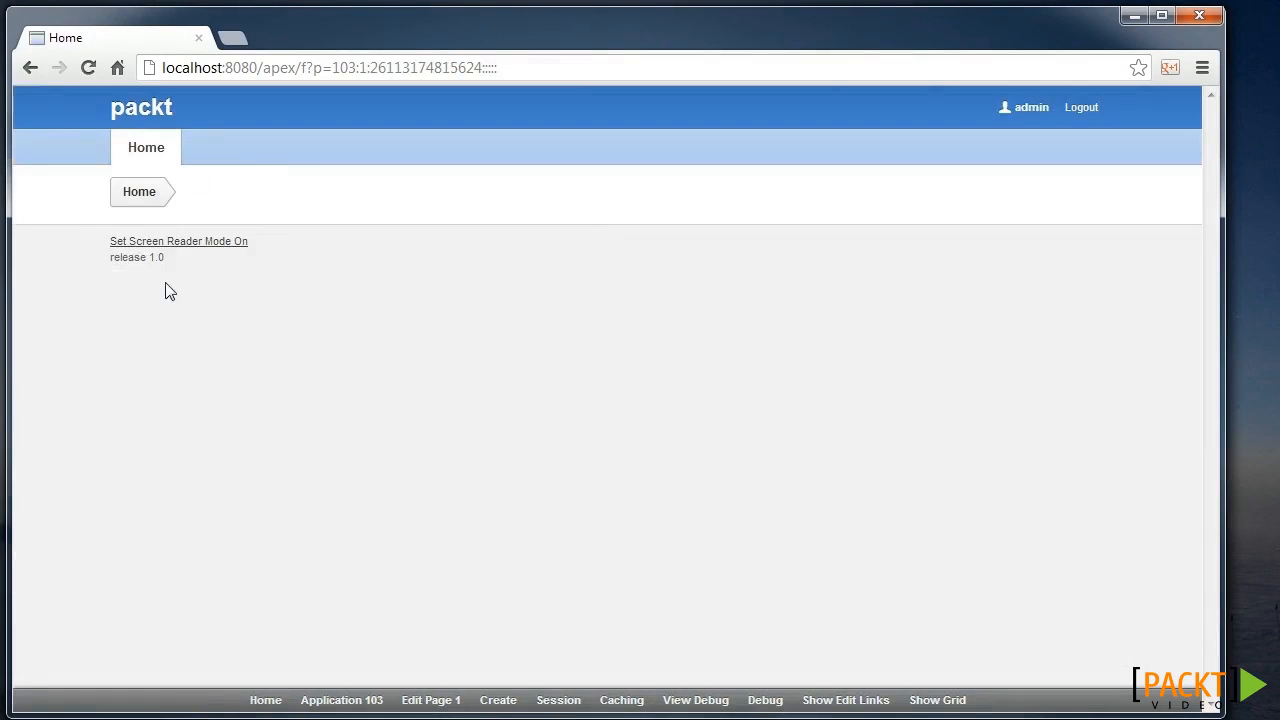